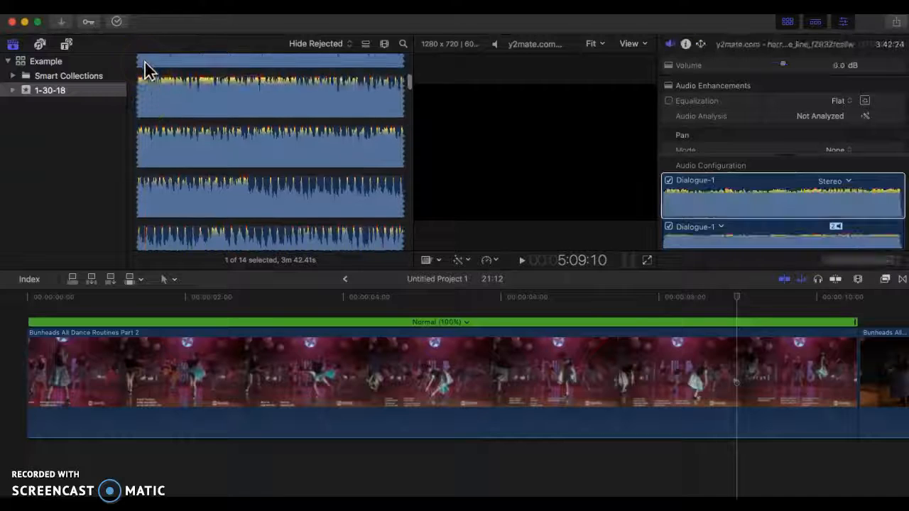
pyautogui.scroll(5, 273, 162)
pyautogui.scroll(2, 273, 161)
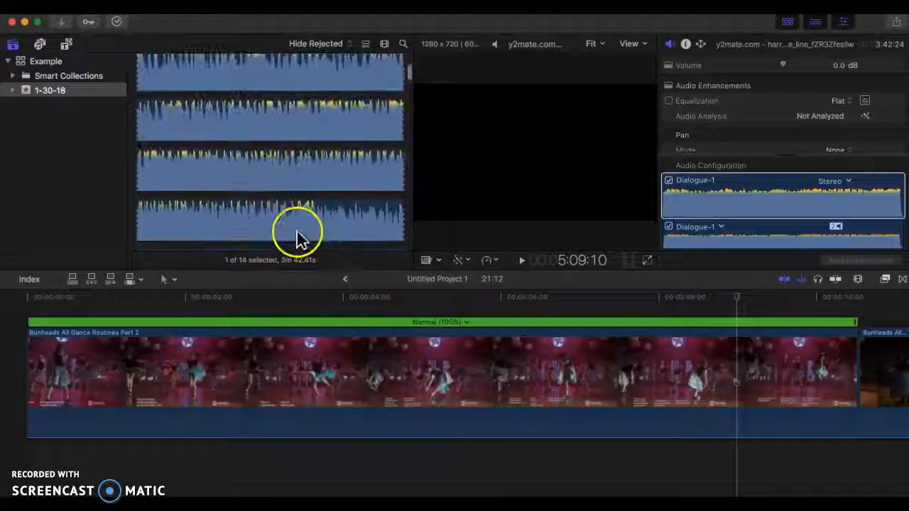
pyautogui.scroll(-5, 298, 233)
pyautogui.click(69, 25)
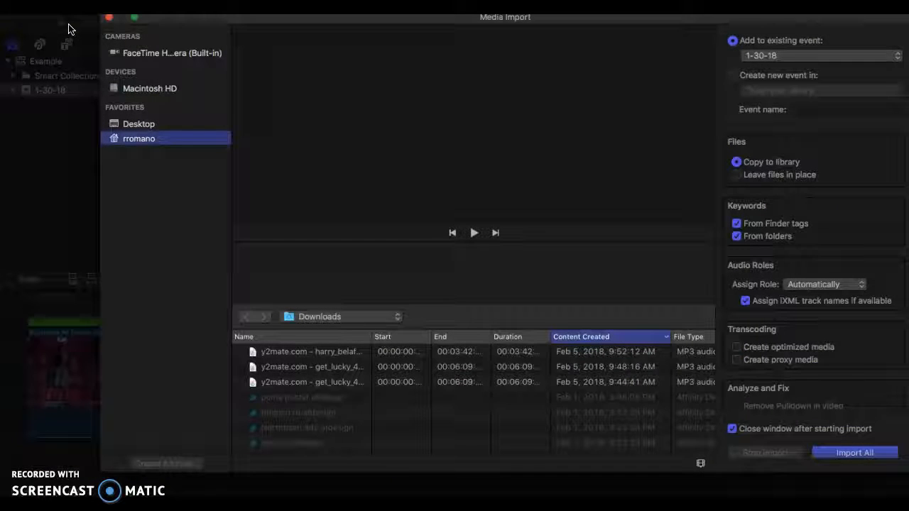
pyautogui.click(106, 19)
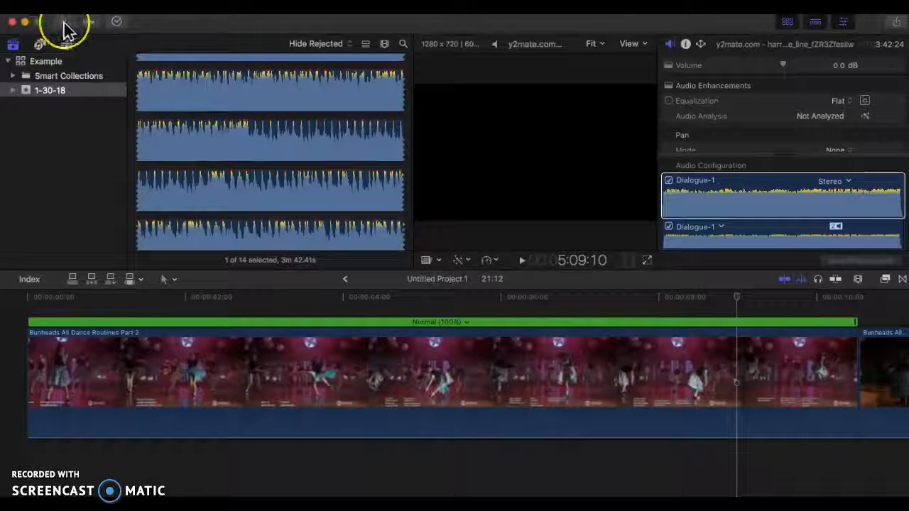
# Examine the downloaded harry_belafonte and get_lucky MP3 files in the Media Import window, without importing any of them
pyautogui.click(64, 28)
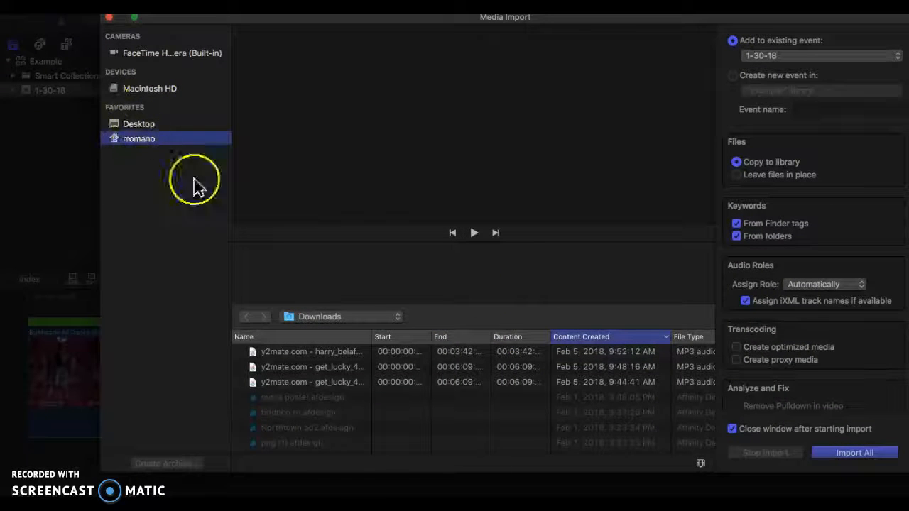
pyautogui.click(384, 368)
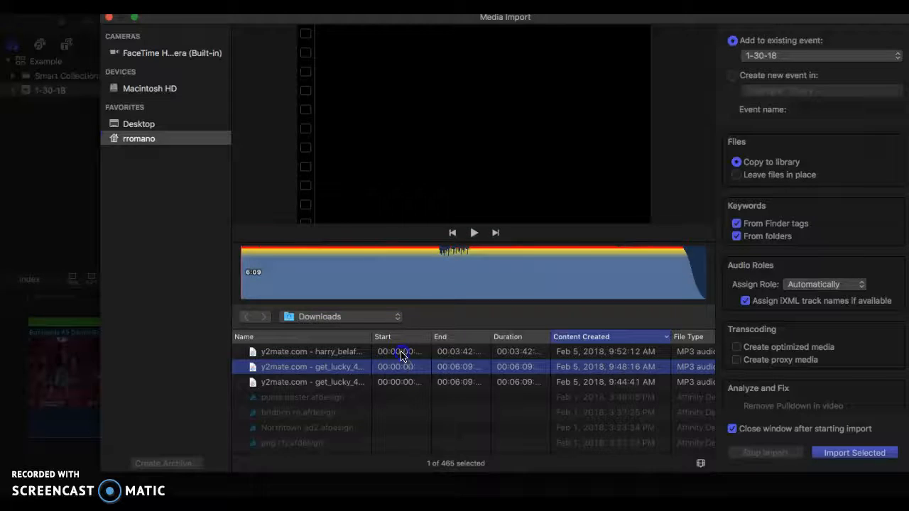
pyautogui.click(401, 353)
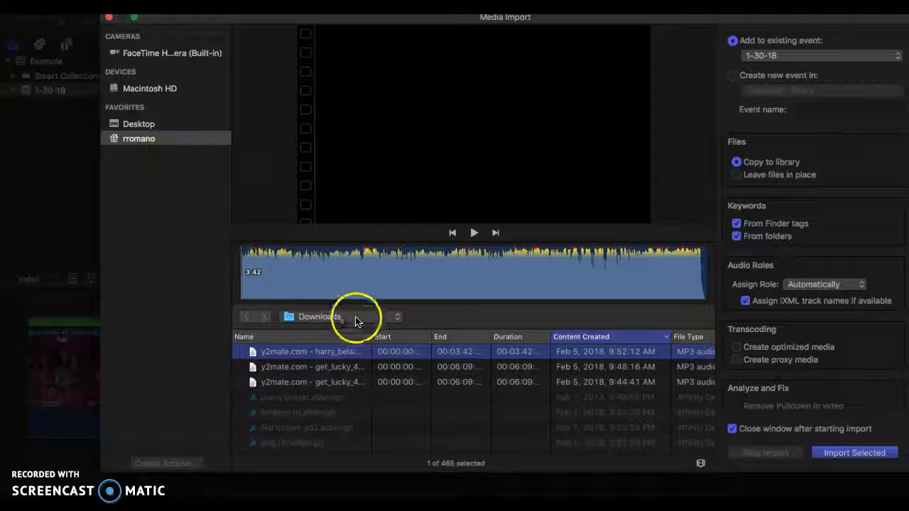
pyautogui.click(151, 140)
pyautogui.click(357, 380)
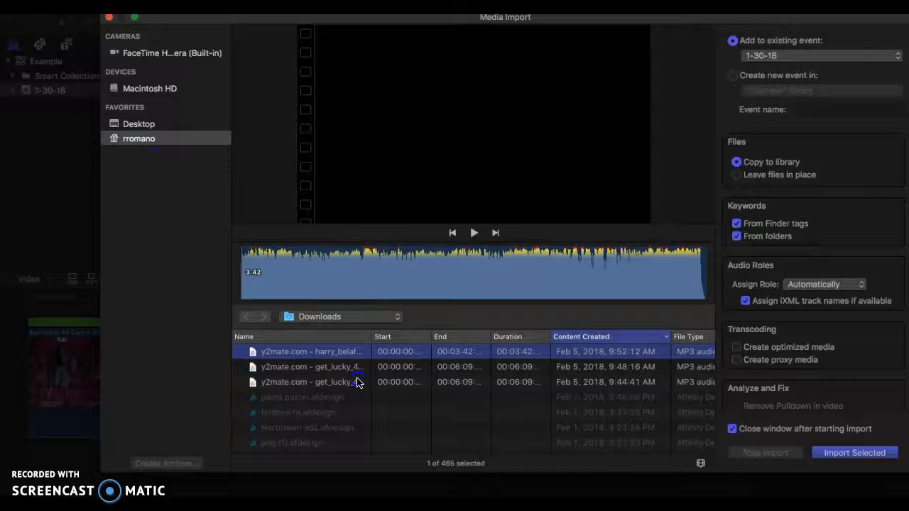
pyautogui.click(359, 368)
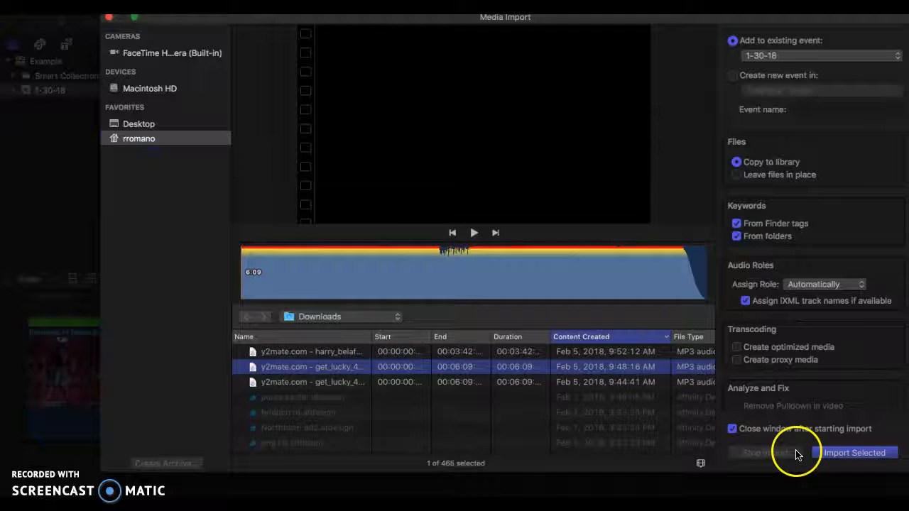
pyautogui.click(118, 20)
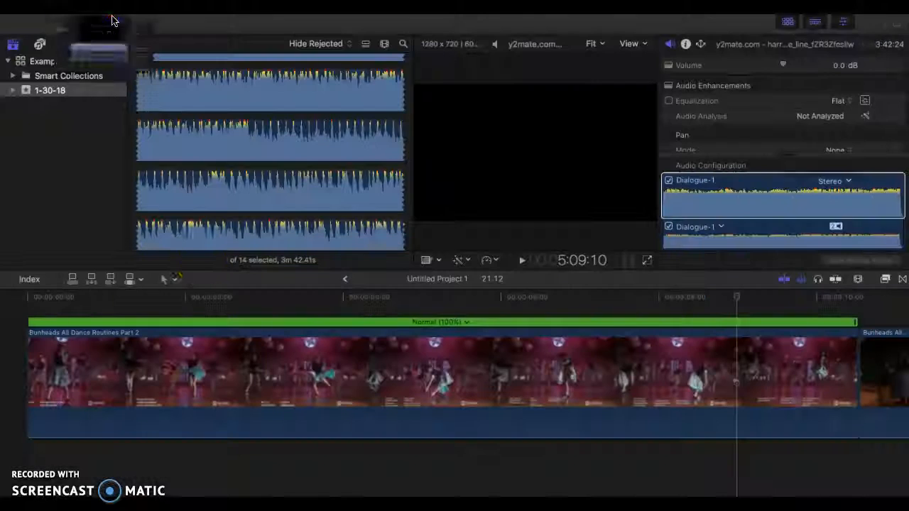
# Preview the get_lucky and harry_belafonte_jump_in_the_line songs among the event's clips
pyautogui.click(295, 433)
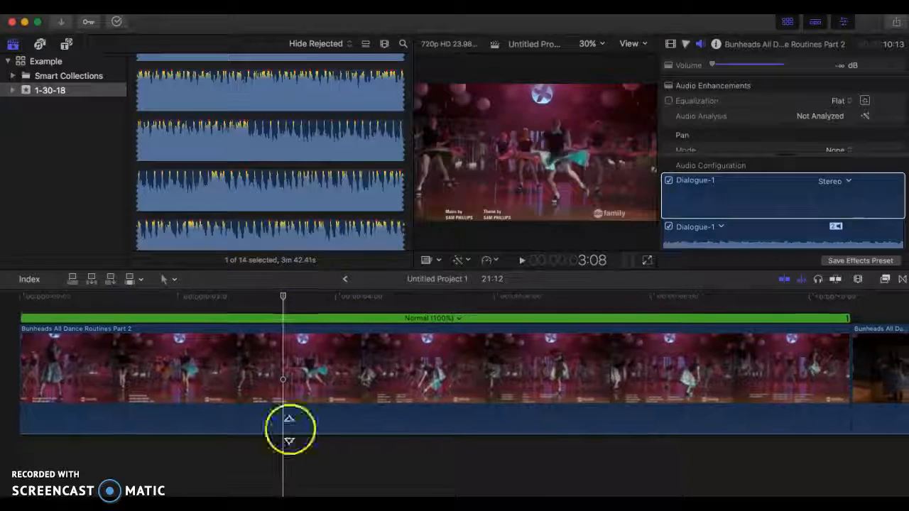
pyautogui.click(240, 193)
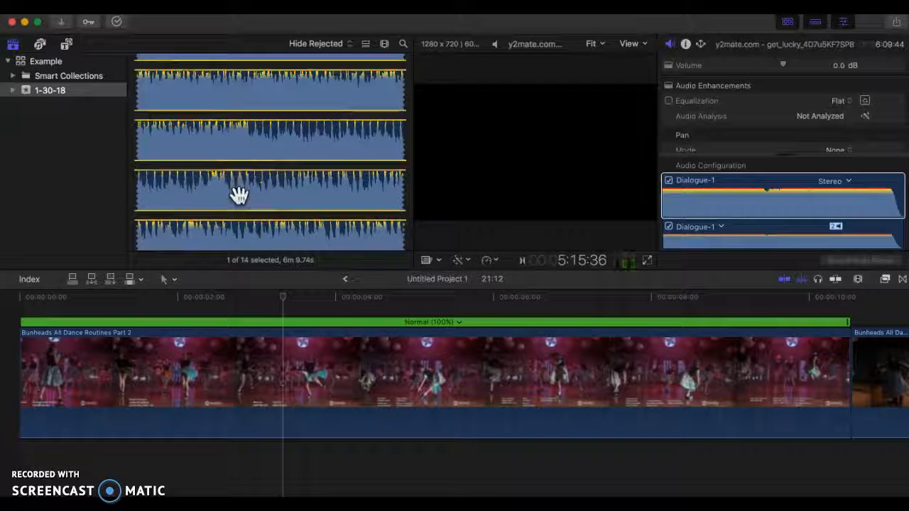
pyautogui.scroll(-5, 240, 193)
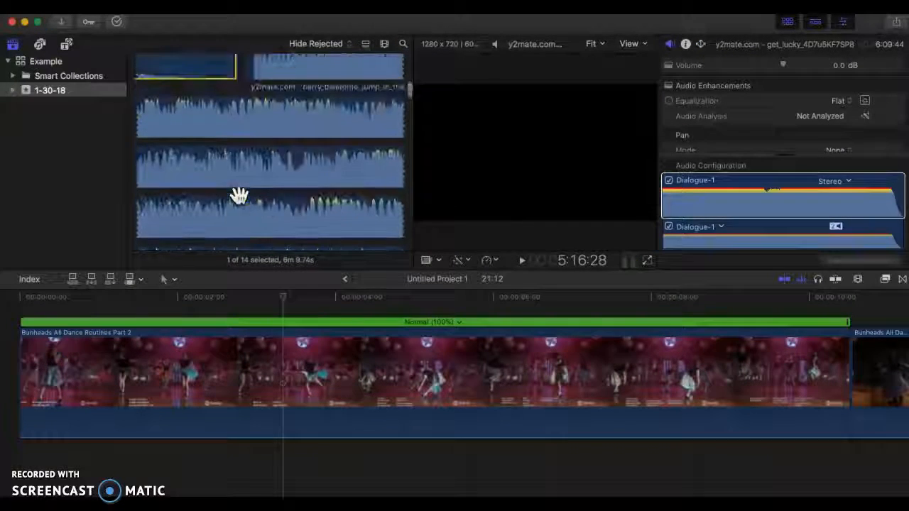
pyautogui.click(272, 135)
pyautogui.press('space')
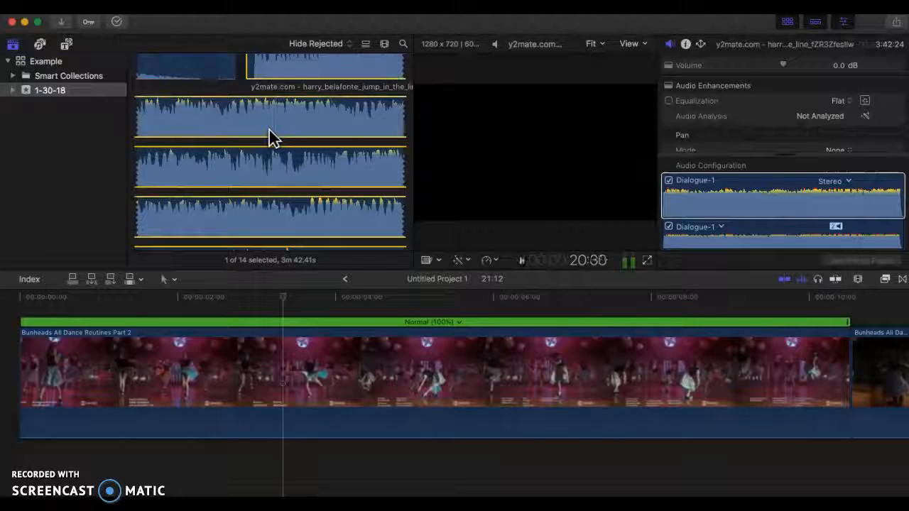
# Add the harry_belafonte_jump_in_the_line song beneath the first dance clip at the project start, and raise that clip's own volume to 0.0 dB
pyautogui.moveTo(284, 67); pyautogui.dragTo(8, 490)
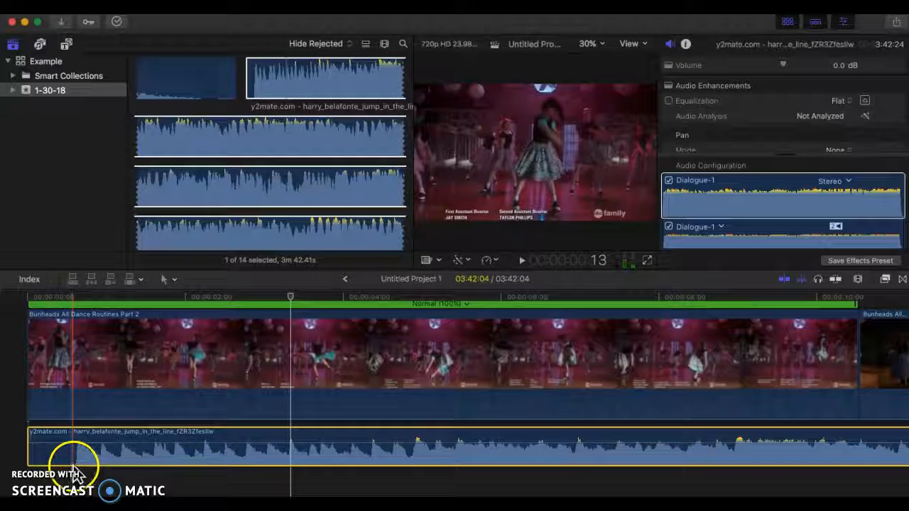
pyautogui.moveTo(75, 416); pyautogui.dragTo(73, 386)
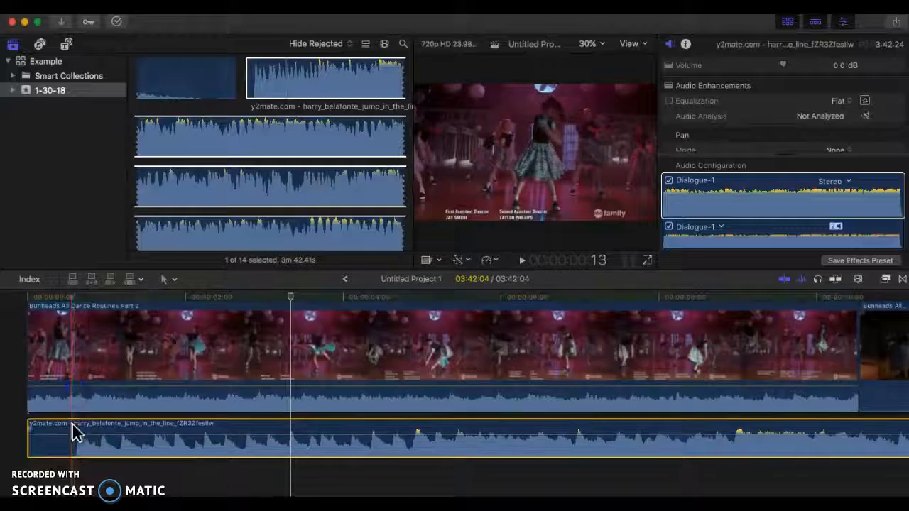
# Trim the silent opening off the harry_belafonte song and move it back to the start of the project
pyautogui.hscroll(-3, 72, 426)
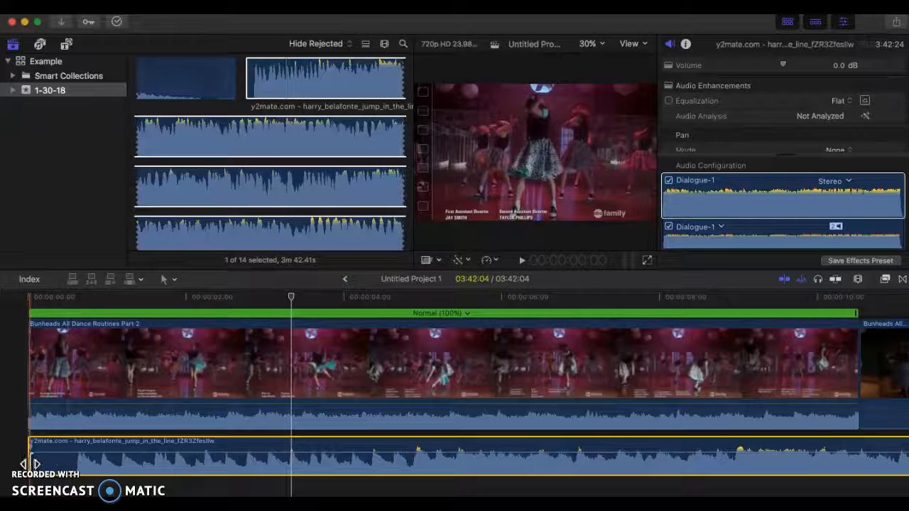
pyautogui.moveTo(30, 460); pyautogui.dragTo(76, 466)
pyautogui.moveTo(142, 442); pyautogui.dragTo(85, 449)
# Silence the first dance clip's original audio by lowering its volume to -∞ dB
pyautogui.click(31, 400)
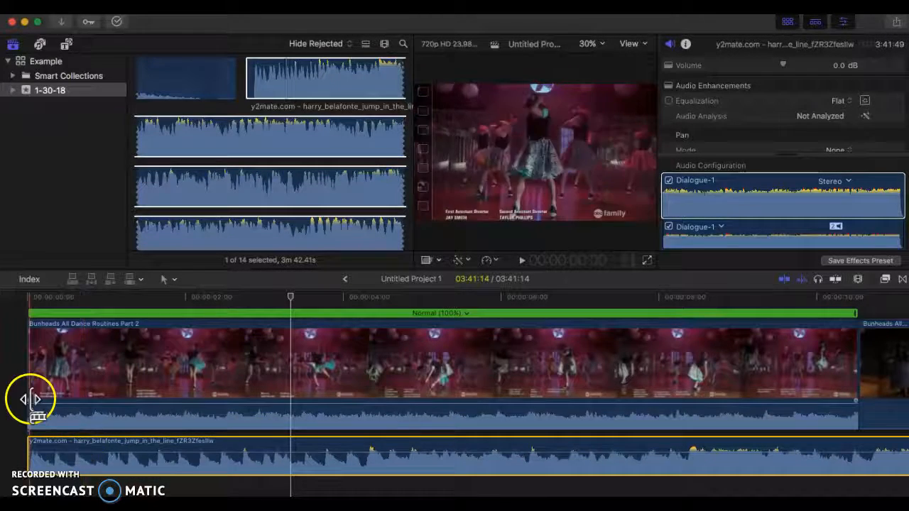
pyautogui.moveTo(54, 404)
pyautogui.mouseDown()
pyautogui.moveTo(53, 427)
pyautogui.moveTo(56, 404)
pyautogui.mouseUp()
pyautogui.click(121, 448)
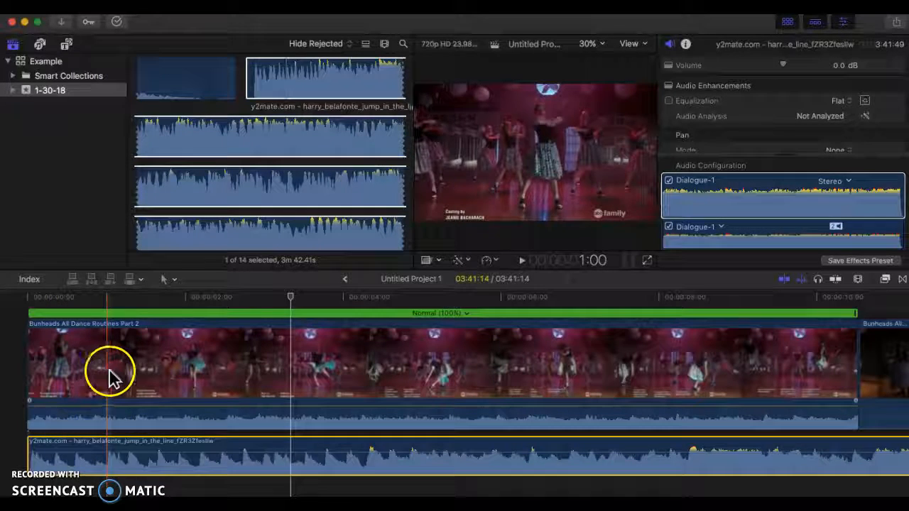
pyautogui.click(129, 410)
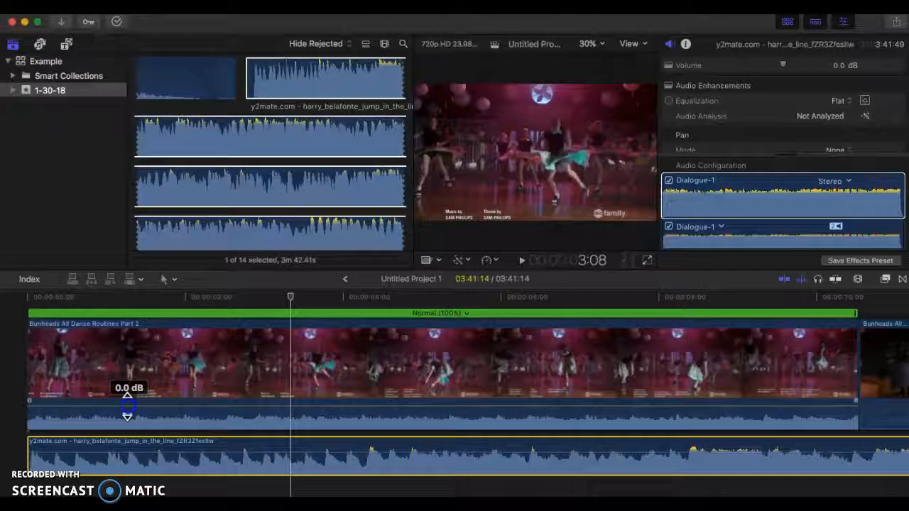
pyautogui.moveTo(127, 412); pyautogui.dragTo(119, 440)
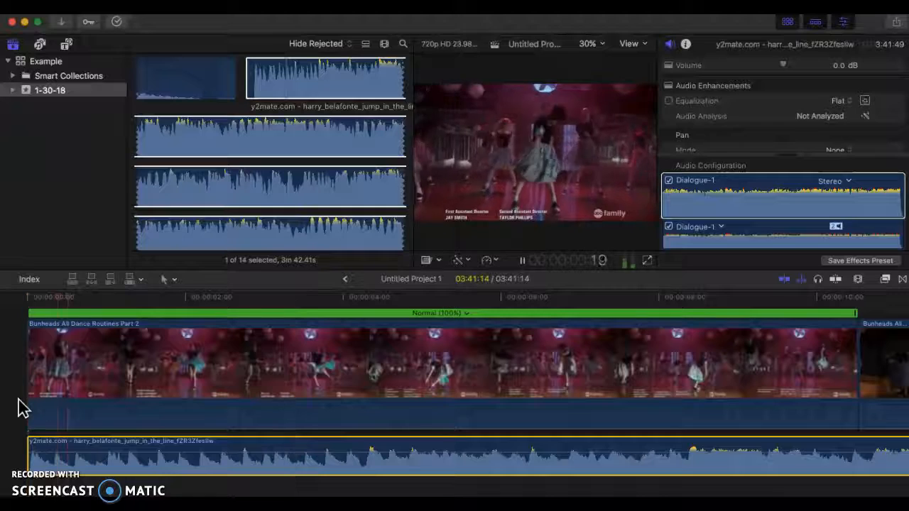
# Select the first dance clip and play it with the song to compare the dancing with the beat
pyautogui.press('XF86AudioRaiseVolume')
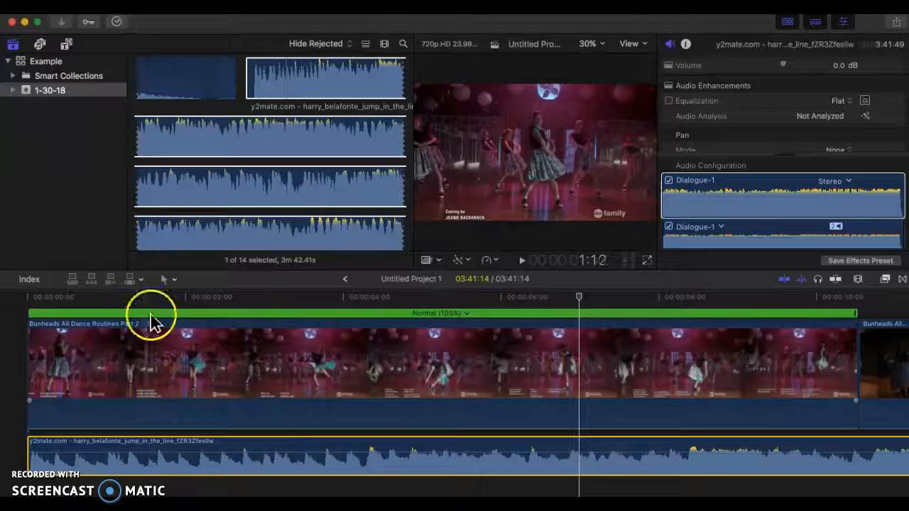
pyautogui.click(461, 324)
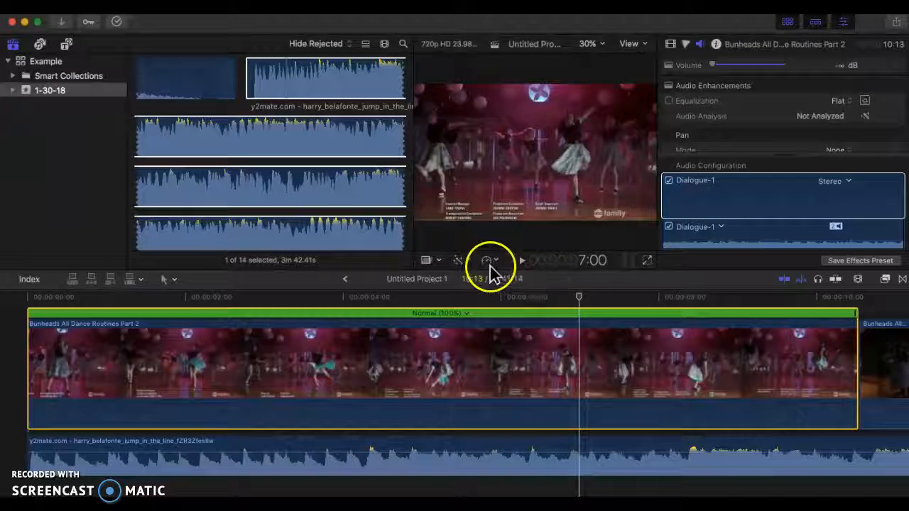
pyautogui.hscroll(3, 382, 380)
pyautogui.hscroll(5, 382, 380)
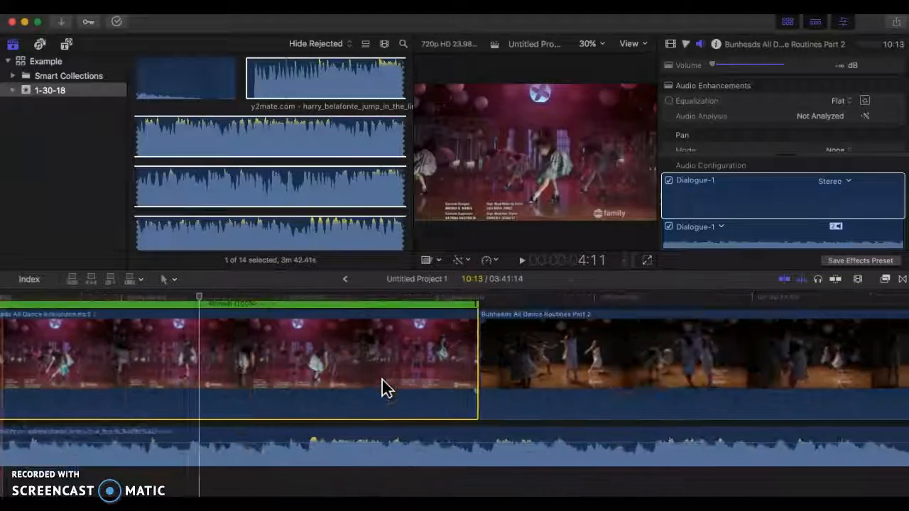
pyautogui.hscroll(-8, 251, 365)
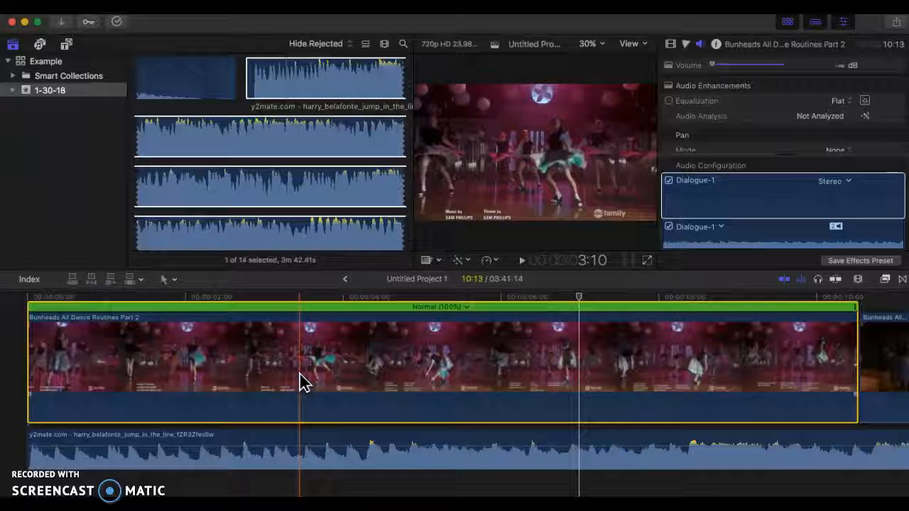
pyautogui.press('space')
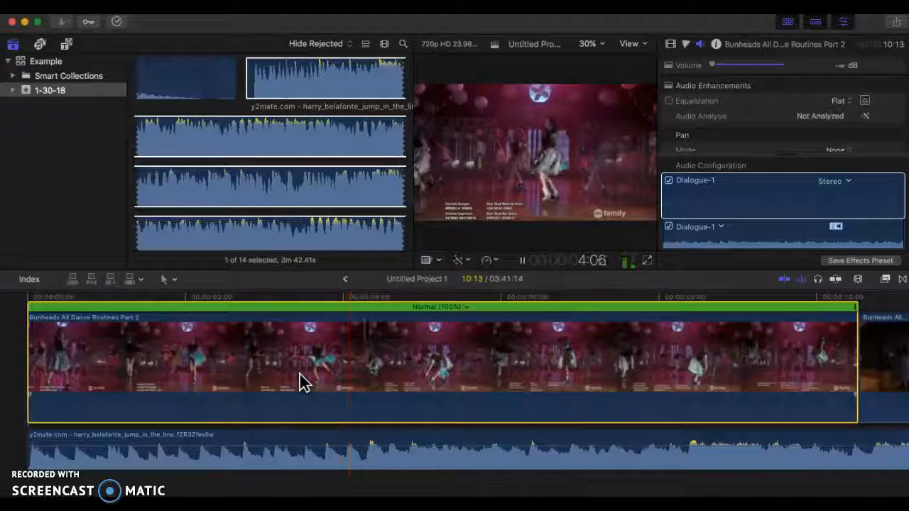
pyautogui.press('space')
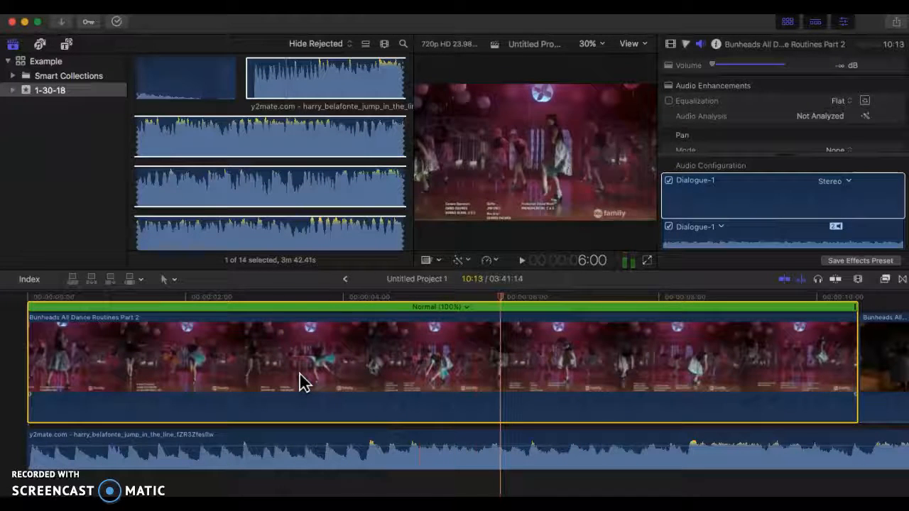
# Give the first dance clip a custom forward speed rate of 95%
pyautogui.click(490, 262)
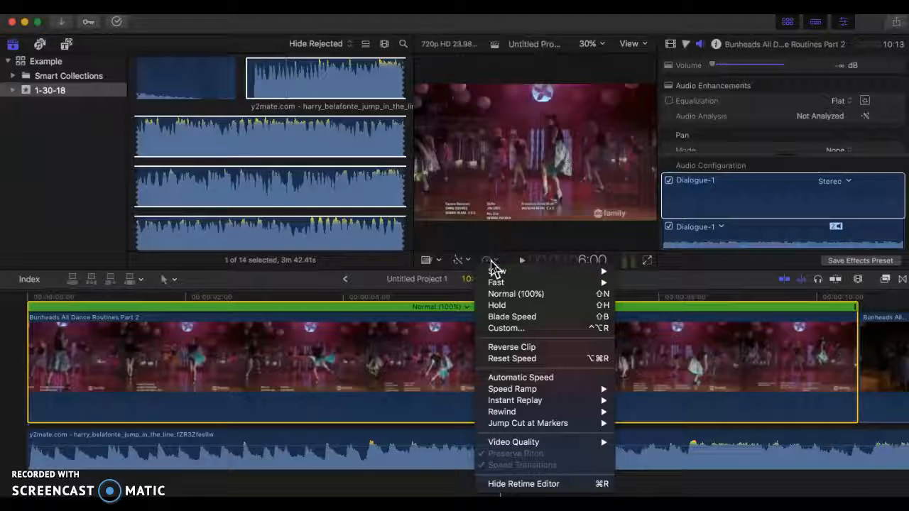
pyautogui.click(501, 334)
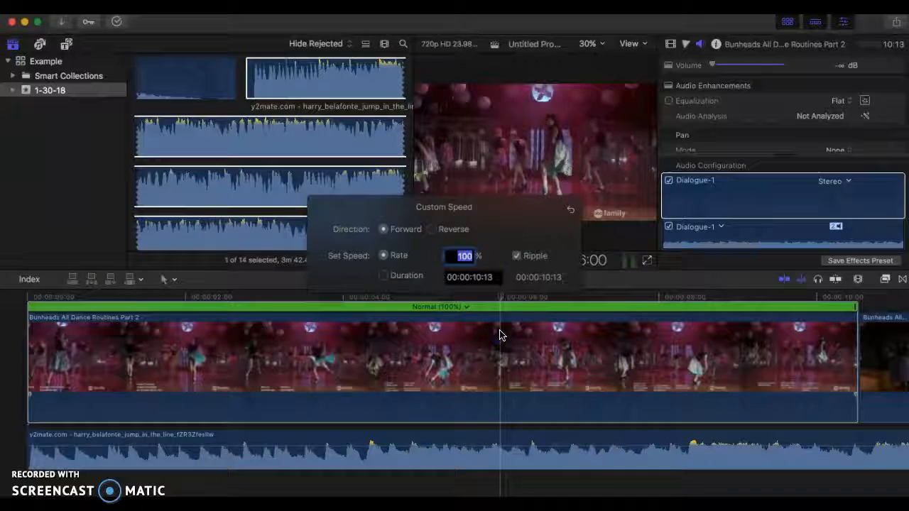
pyautogui.click(463, 256)
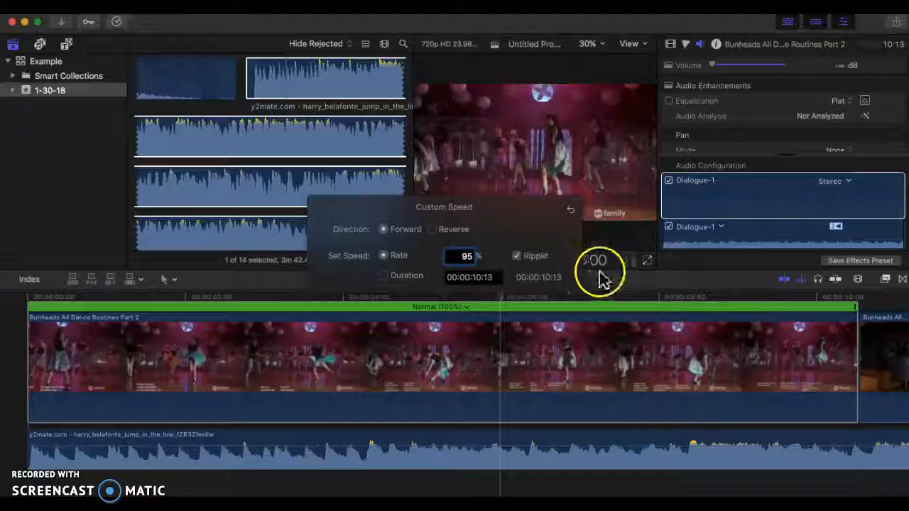
pyautogui.press('Return')
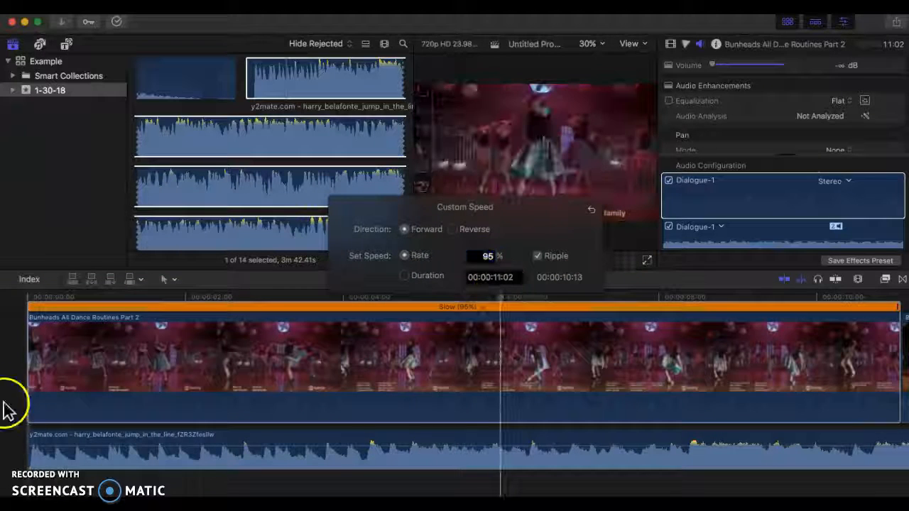
# Play the project full screen from the beginning to check how the slowed dancing fits the song
pyautogui.click(21, 395)
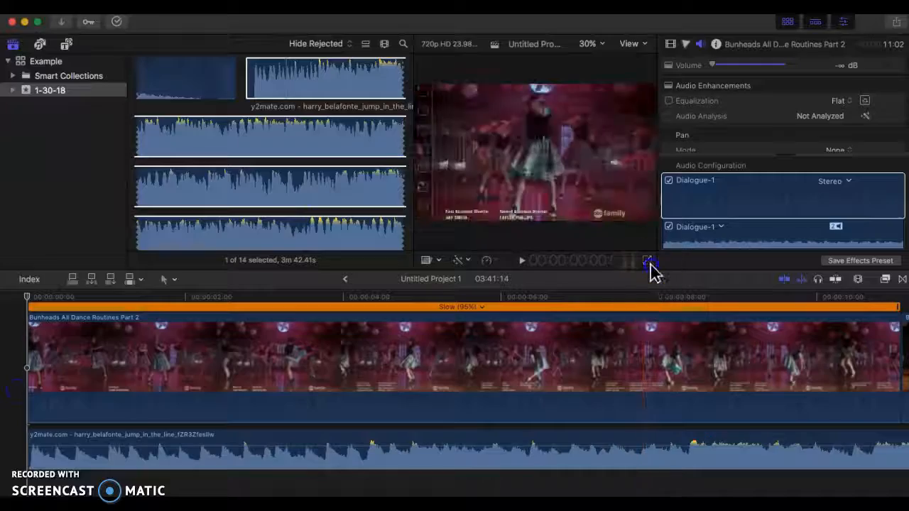
pyautogui.click(646, 261)
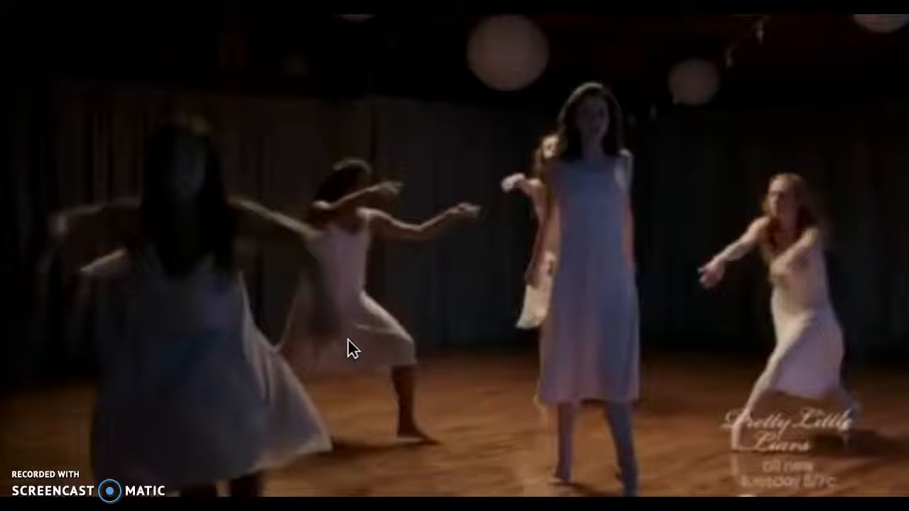
pyautogui.press('Escape')
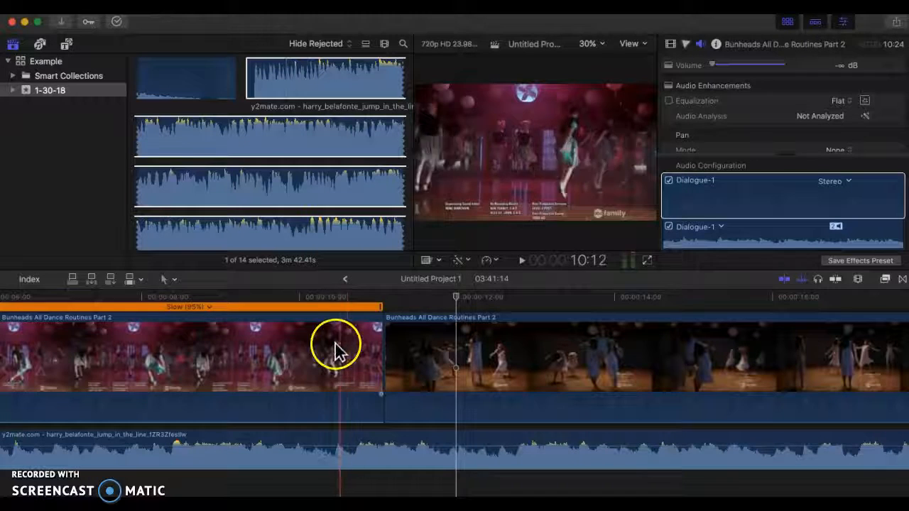
# Set the first dance clip's custom speed rate to 97%
pyautogui.doubleClick(255, 312)
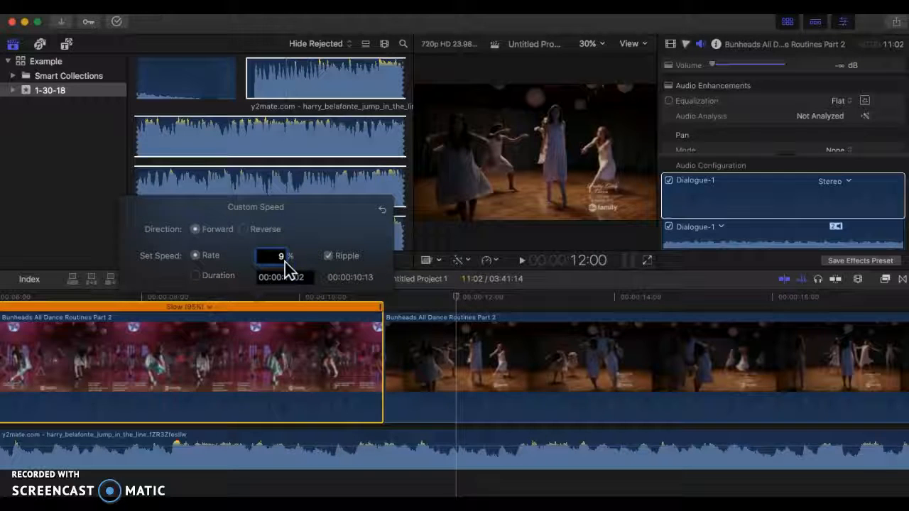
pyautogui.press('Return')
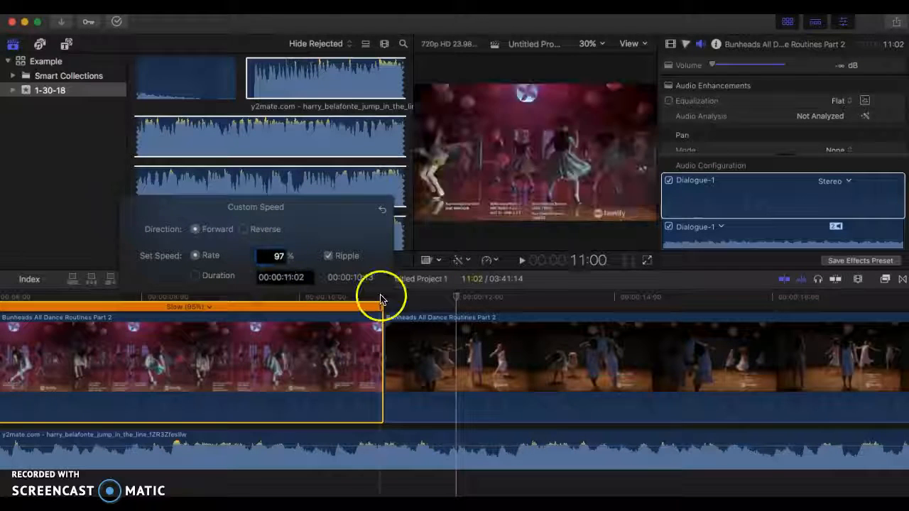
# Reset the first dance clip's speed to normal and apply a custom forward rate of 97%
pyautogui.click(382, 213)
pyautogui.hscroll(-10, 159, 368)
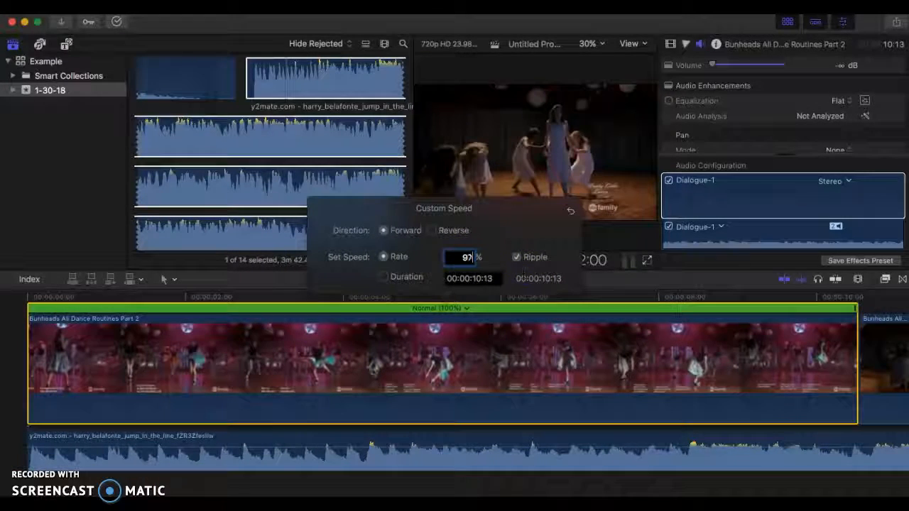
pyautogui.press('Return')
# Play the first dance clip with the song, and replay it from the project's start, to check the dancing against the beat
pyautogui.click(173, 308)
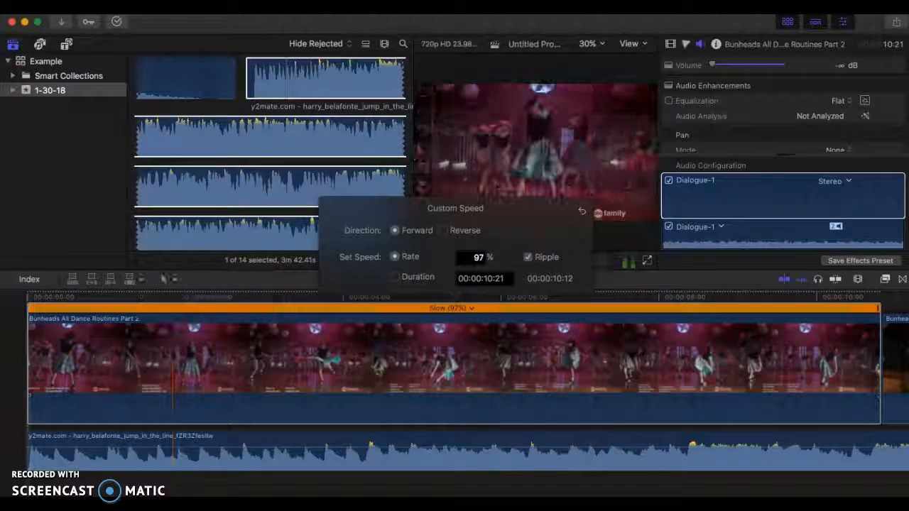
pyautogui.press('space')
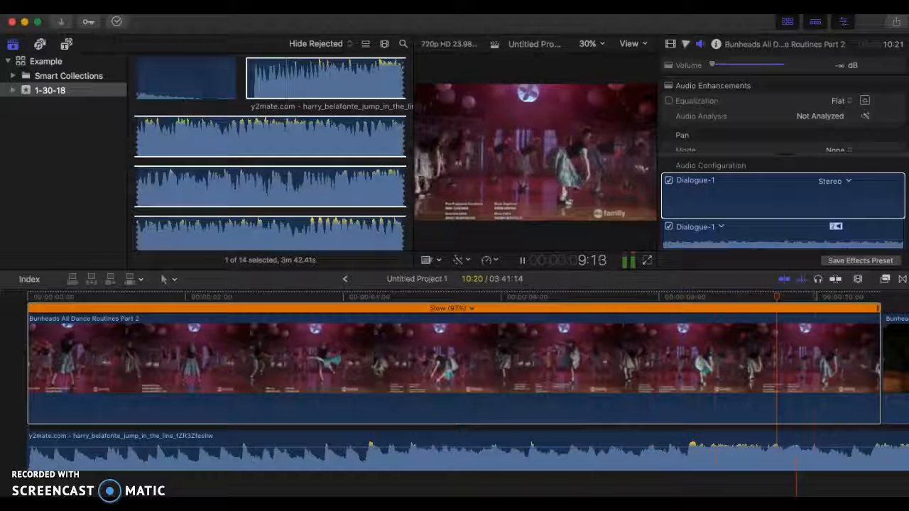
pyautogui.press('space')
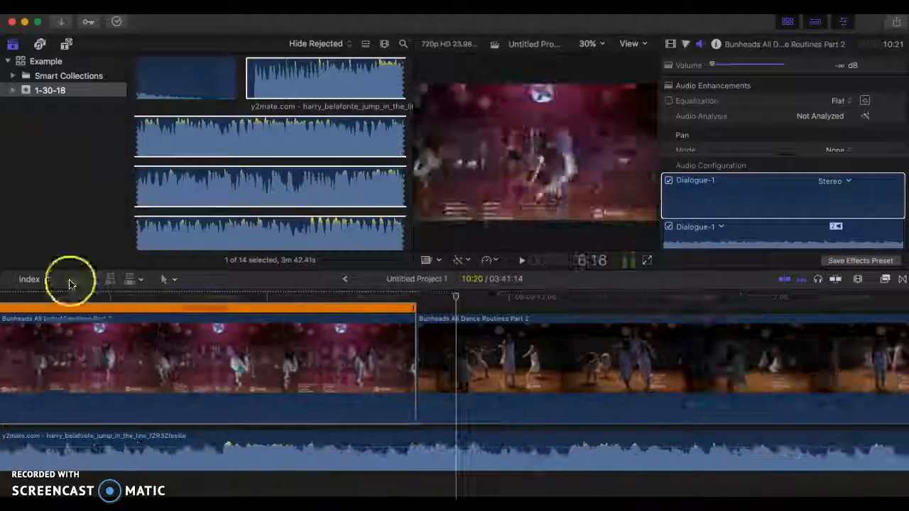
pyautogui.press('Home')
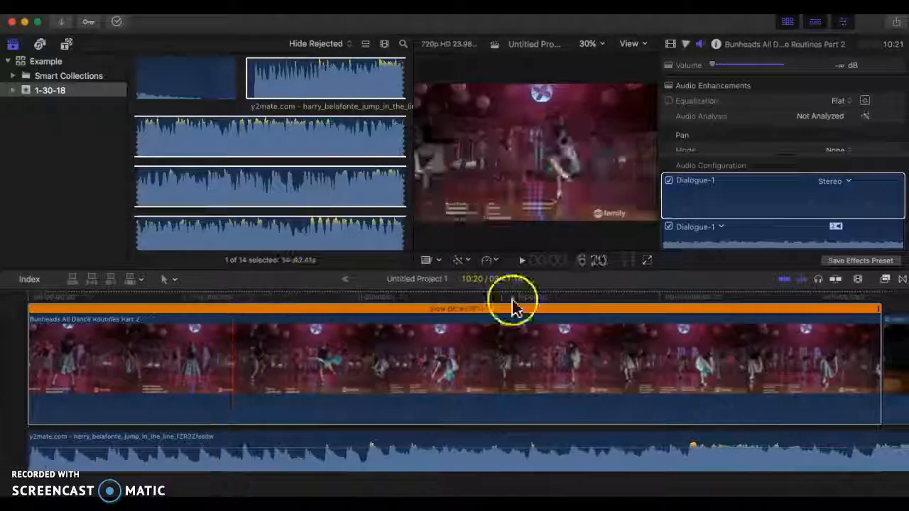
pyautogui.click(462, 339)
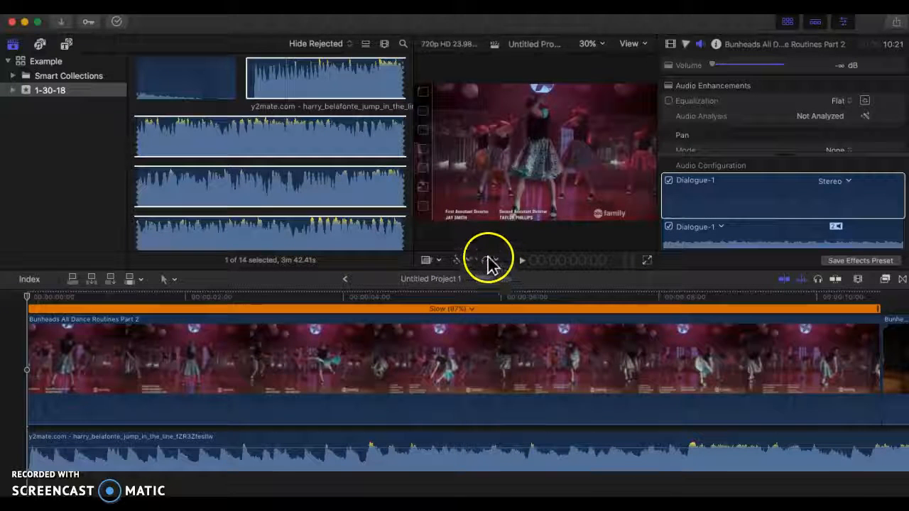
pyautogui.press('space')
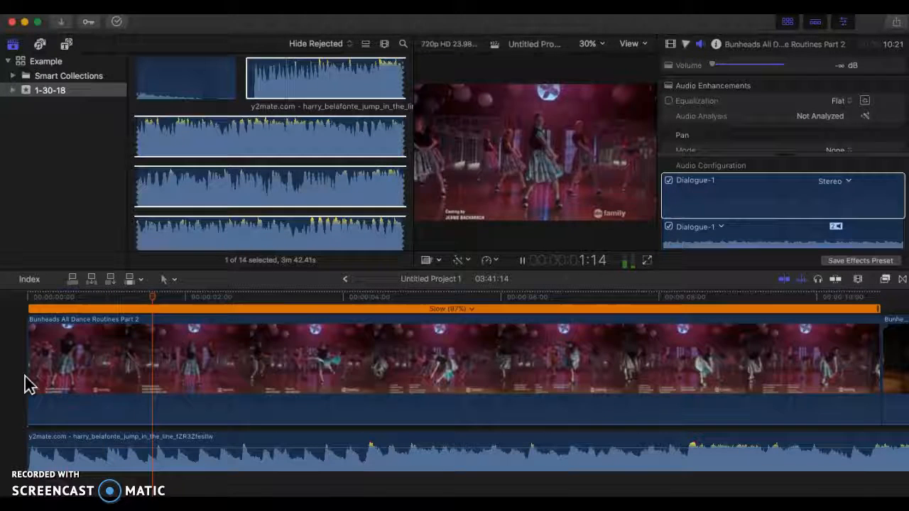
pyautogui.click(522, 263)
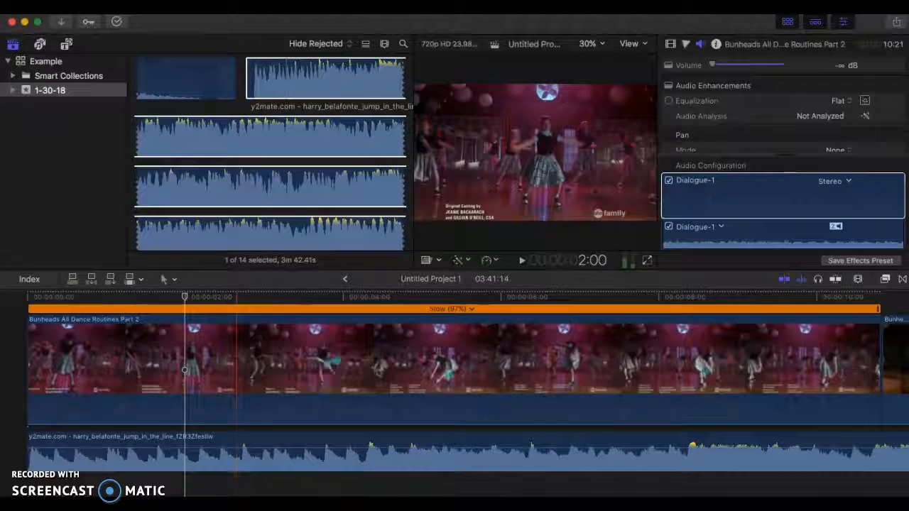